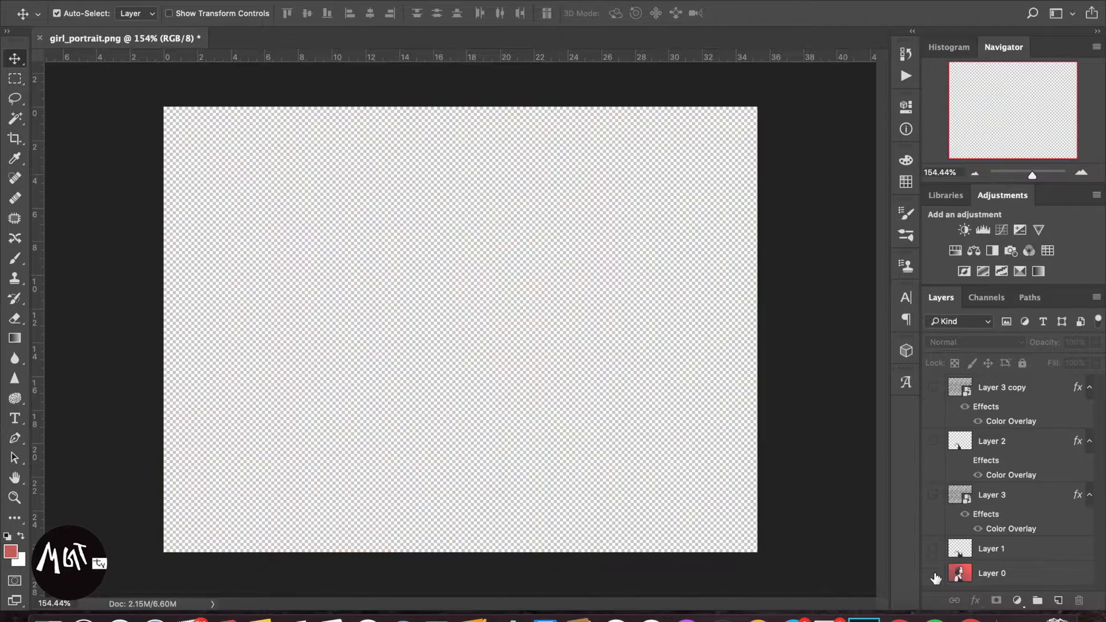
Show the striped Layer 3 and make it a clipping mask on Layer 1
{"action": "left_click", "coordinate": [934, 572]}
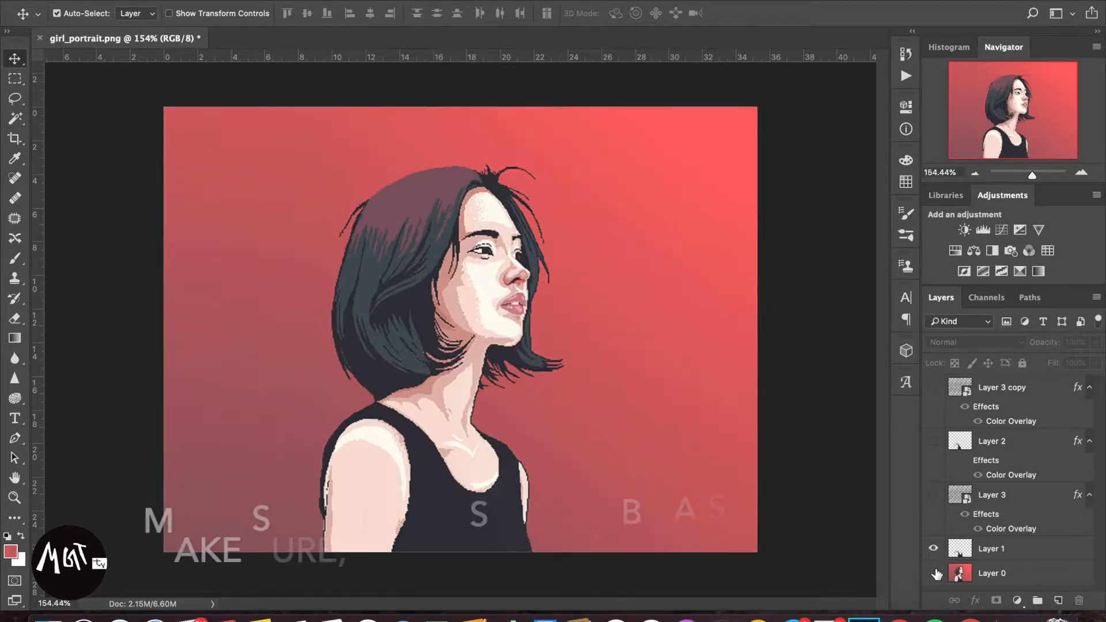
{"action": "left_click", "coordinate": [934, 573]}
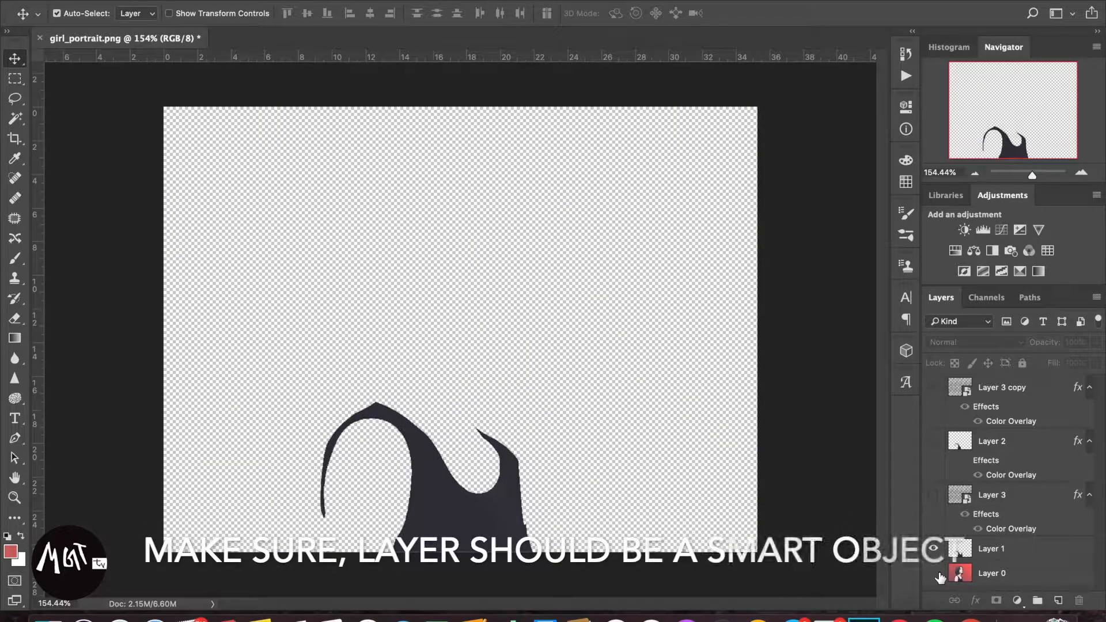
{"action": "left_click", "coordinate": [934, 495]}
{"action": "left_click", "coordinate": [934, 495]}
{"action": "left_click", "coordinate": [934, 495]}
{"action": "right_click", "coordinate": [1023, 505]}
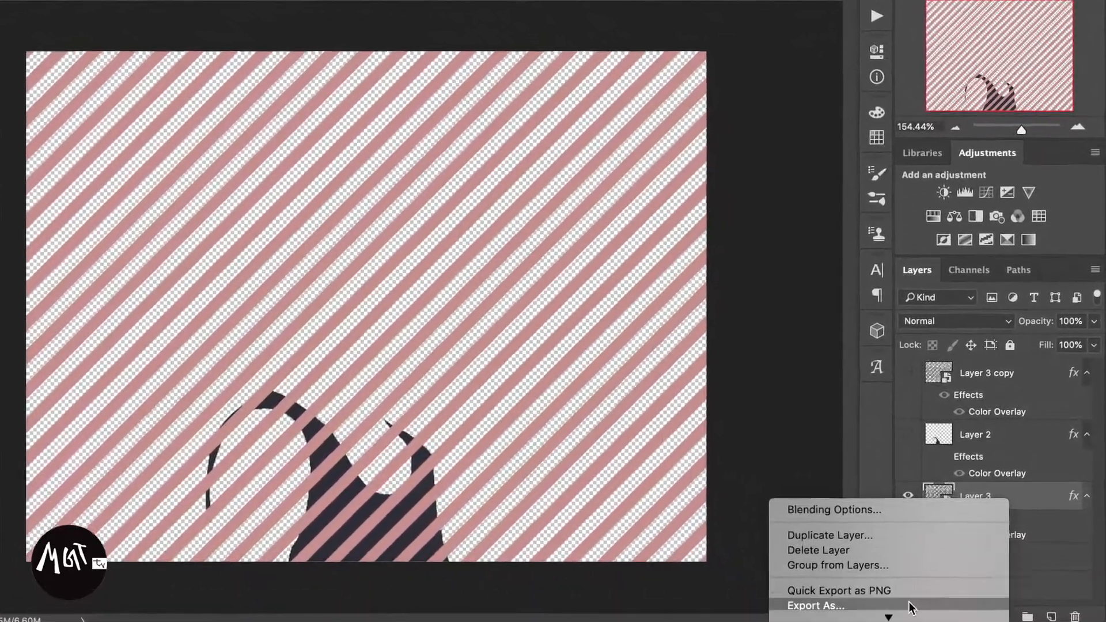
{"action": "mouse_move", "coordinate": [917, 612]}
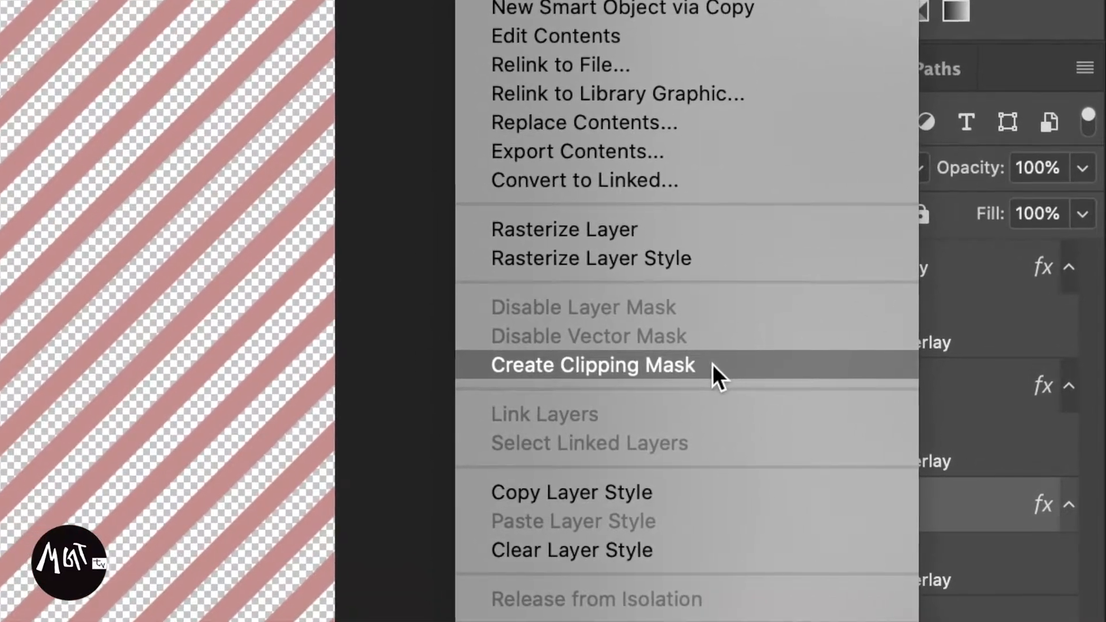
{"action": "left_click", "coordinate": [712, 365]}
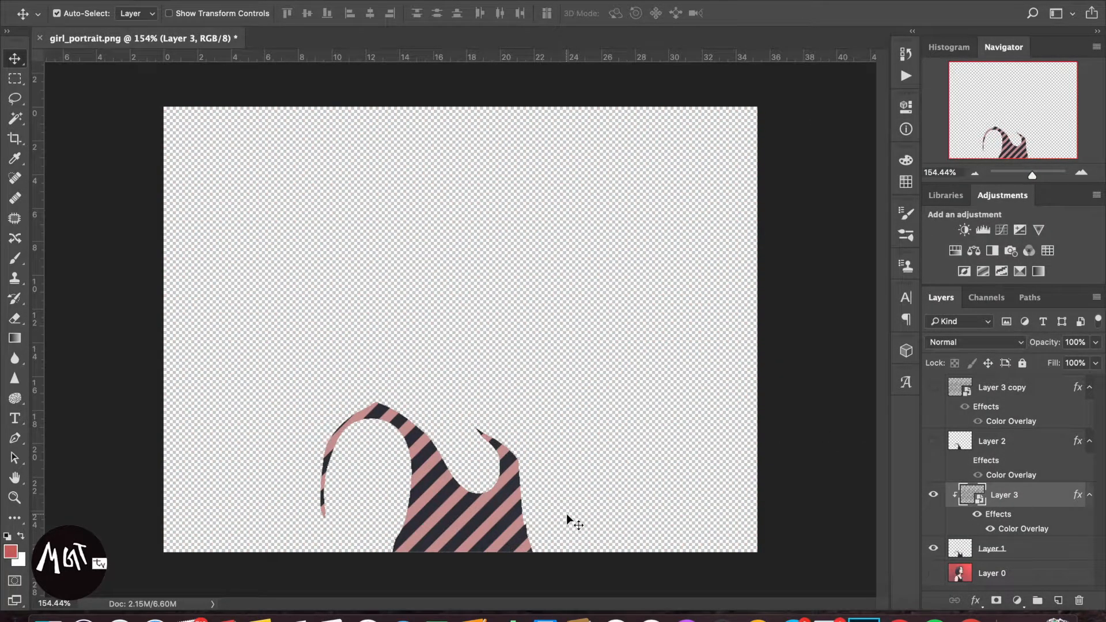
Show Layer 2 and Layer 3 copy, clip Layer 3 copy to Layer 2, and leave all the layers visible, including Layer 0
{"action": "left_click", "coordinate": [933, 550]}
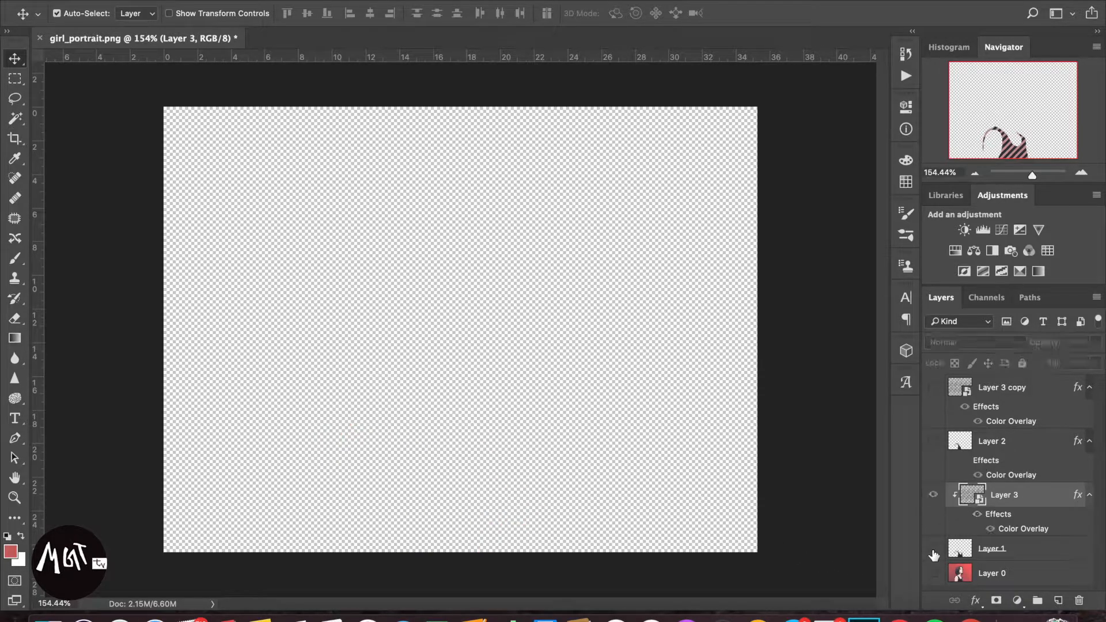
{"action": "left_click", "coordinate": [934, 441]}
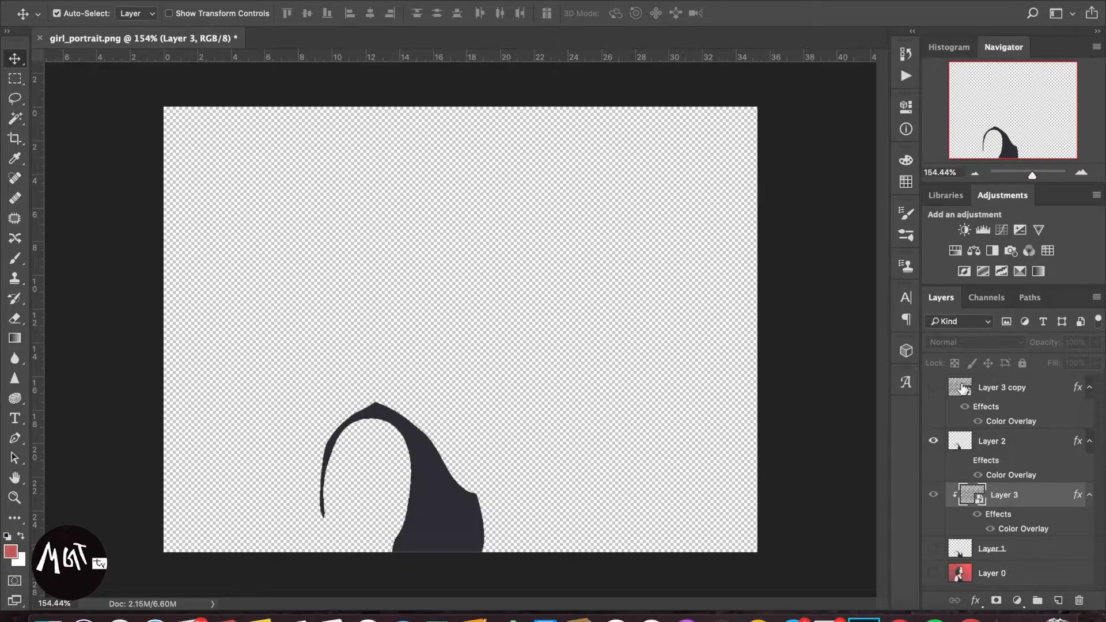
{"action": "left_click", "coordinate": [933, 389]}
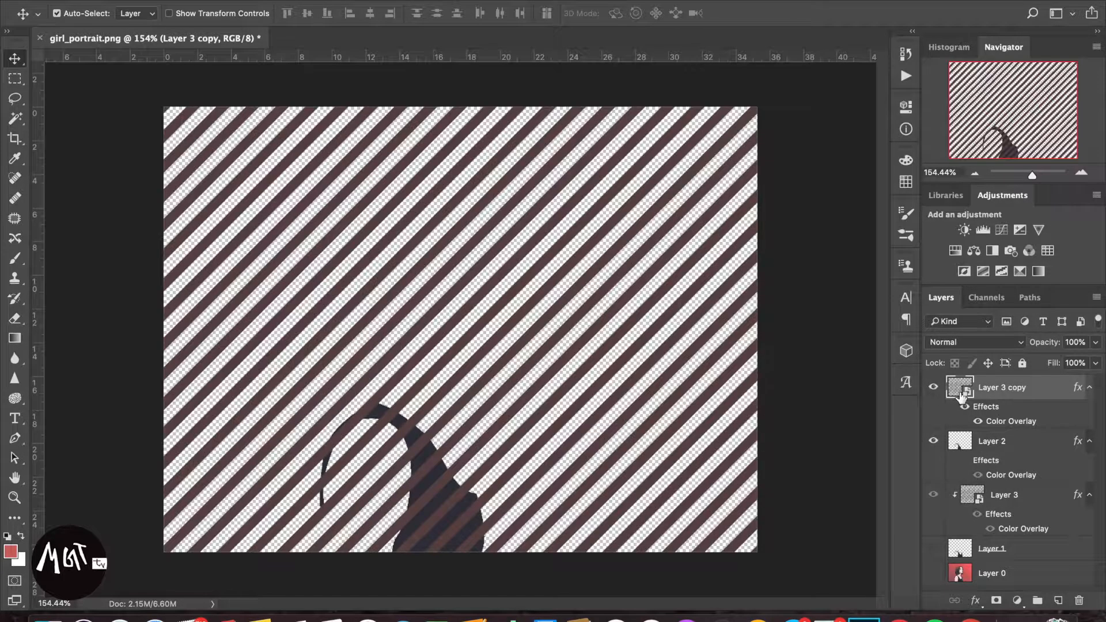
{"action": "right_click", "coordinate": [1018, 393]}
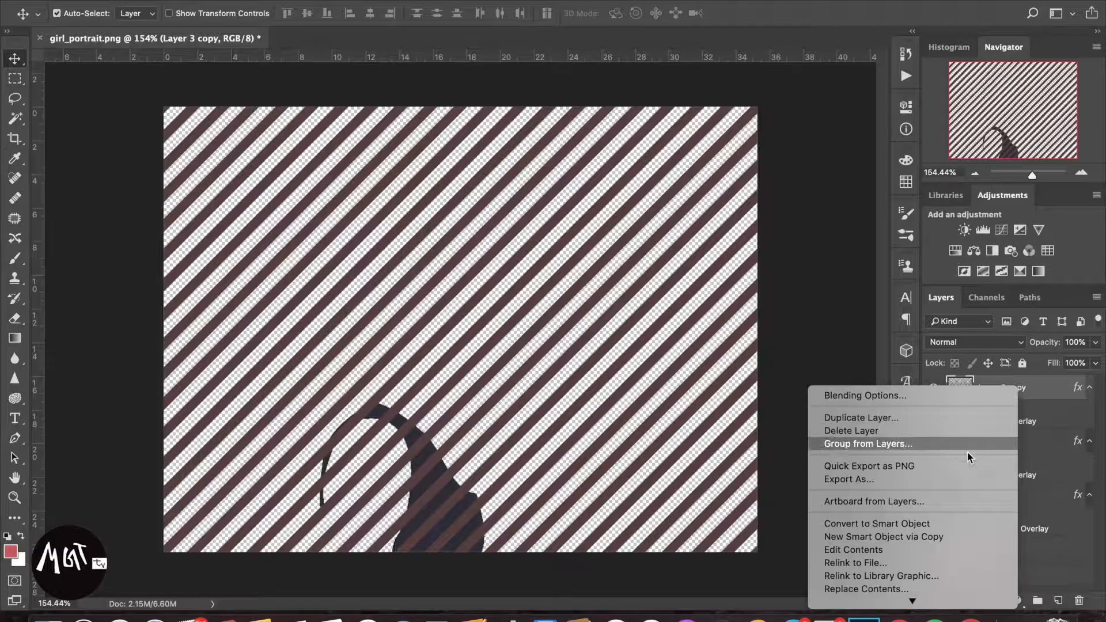
{"action": "mouse_move", "coordinate": [911, 601]}
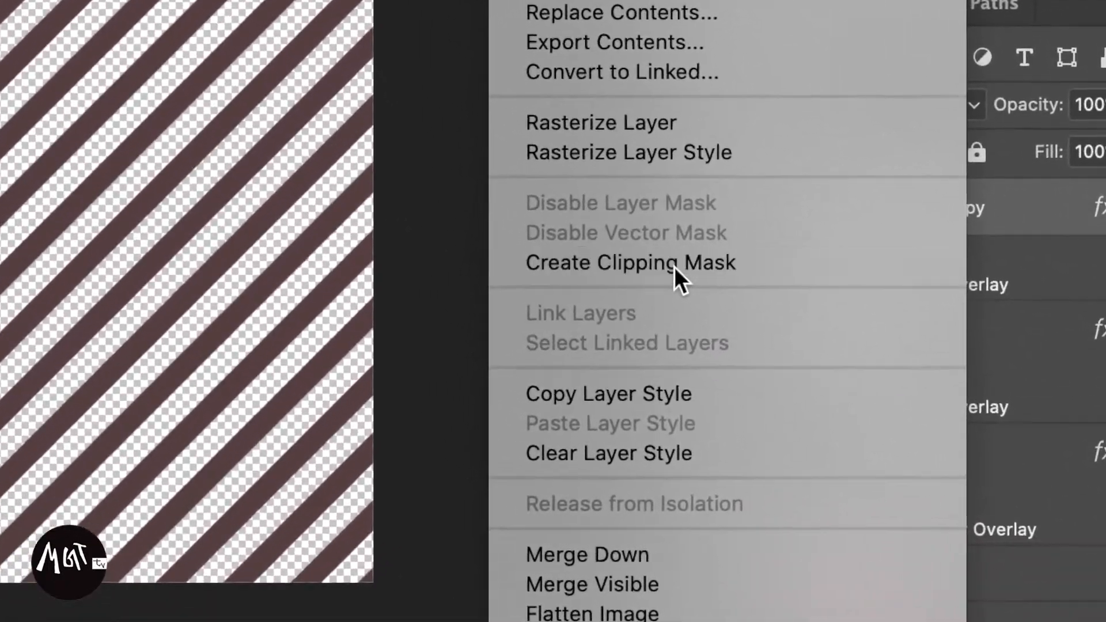
{"action": "left_click", "coordinate": [801, 365]}
{"action": "left_click", "coordinate": [934, 494]}
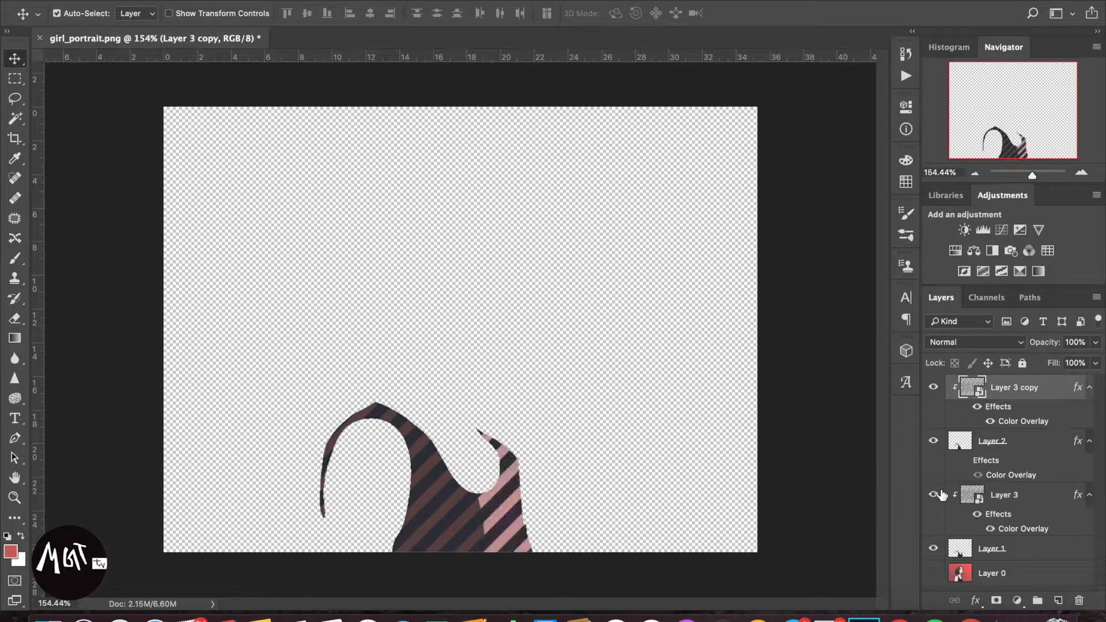
{"action": "left_click", "coordinate": [933, 573]}
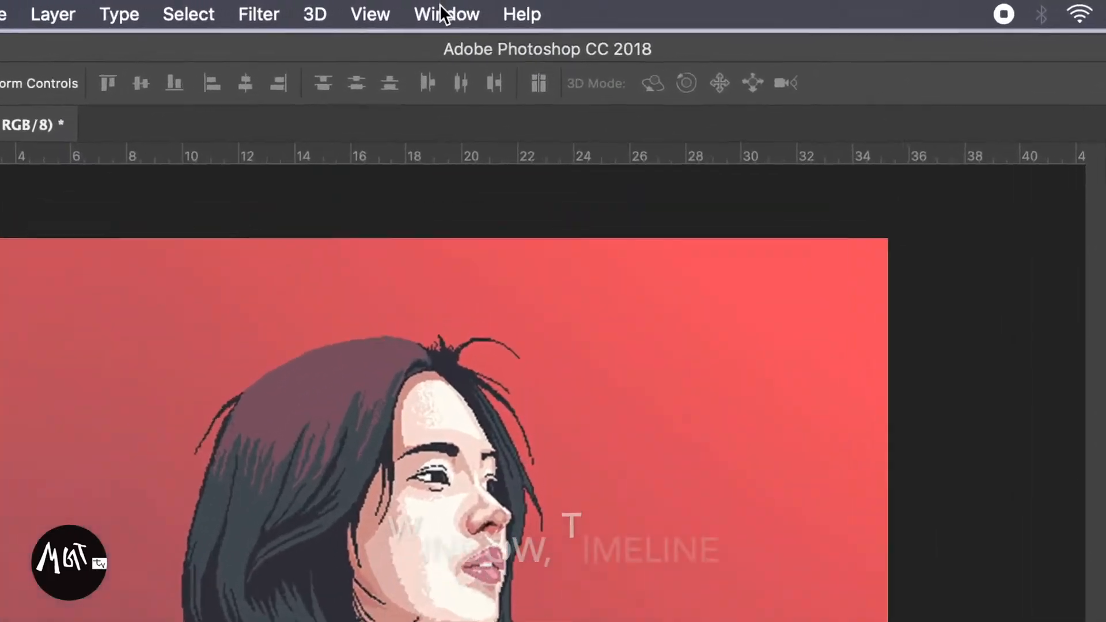
Display the Timeline and create a video timeline for the portrait's layers
{"action": "left_click", "coordinate": [491, 8]}
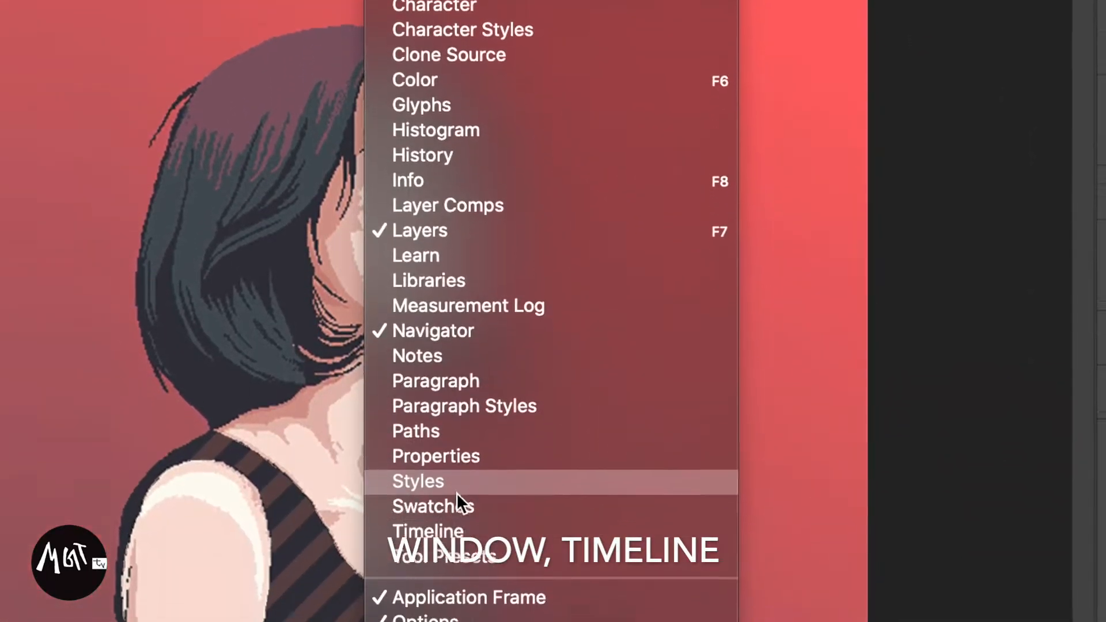
{"action": "left_click", "coordinate": [453, 435]}
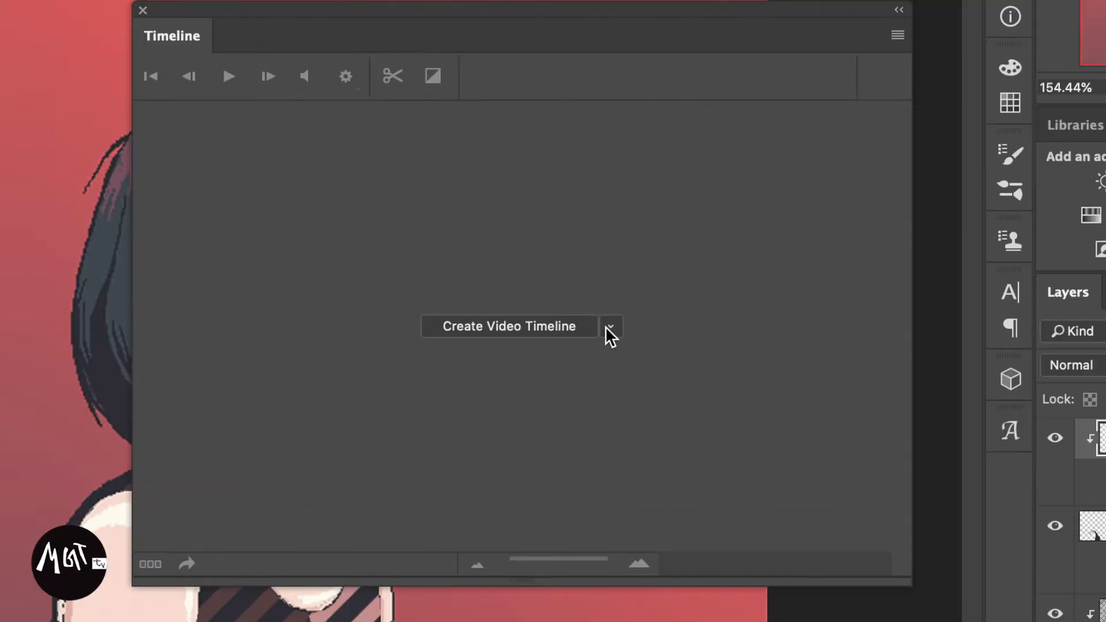
{"action": "left_click", "coordinate": [661, 322]}
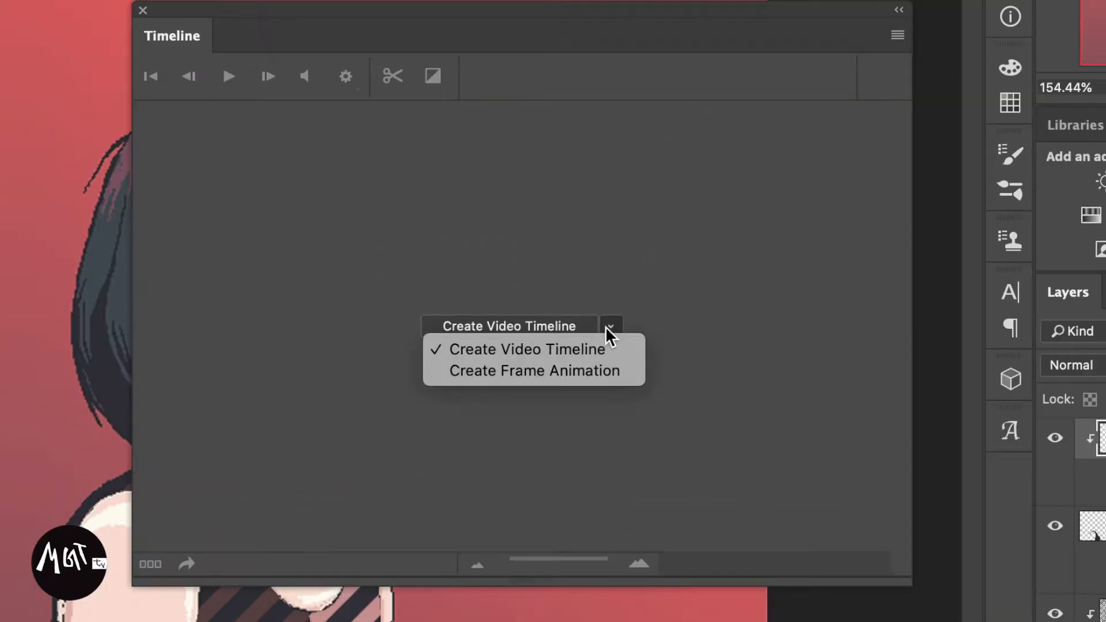
{"action": "left_click", "coordinate": [518, 344]}
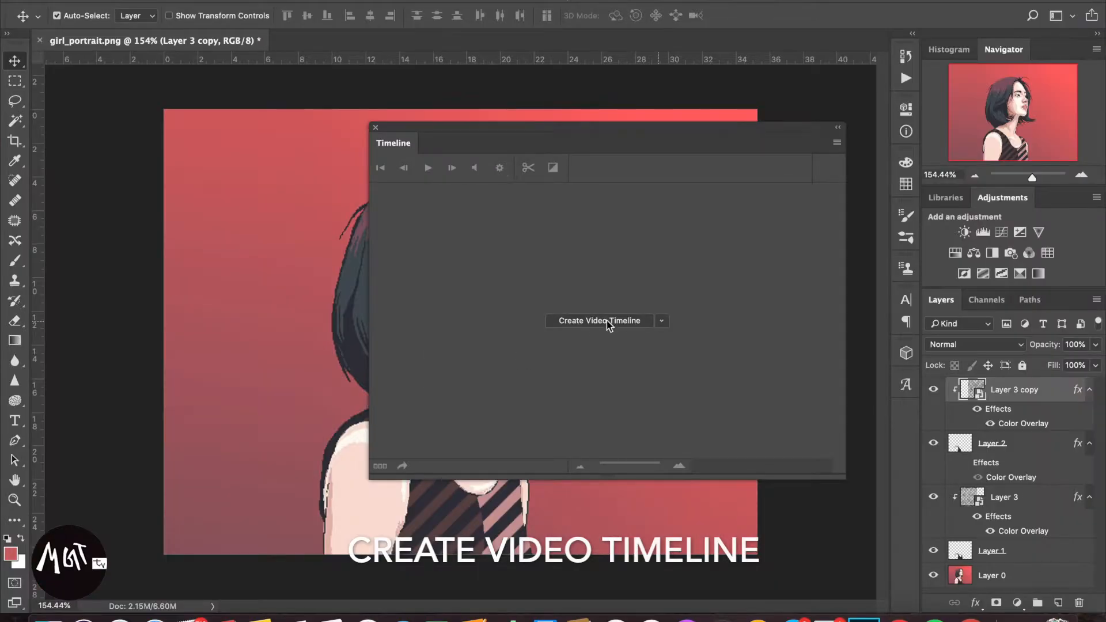
{"action": "left_click", "coordinate": [606, 320]}
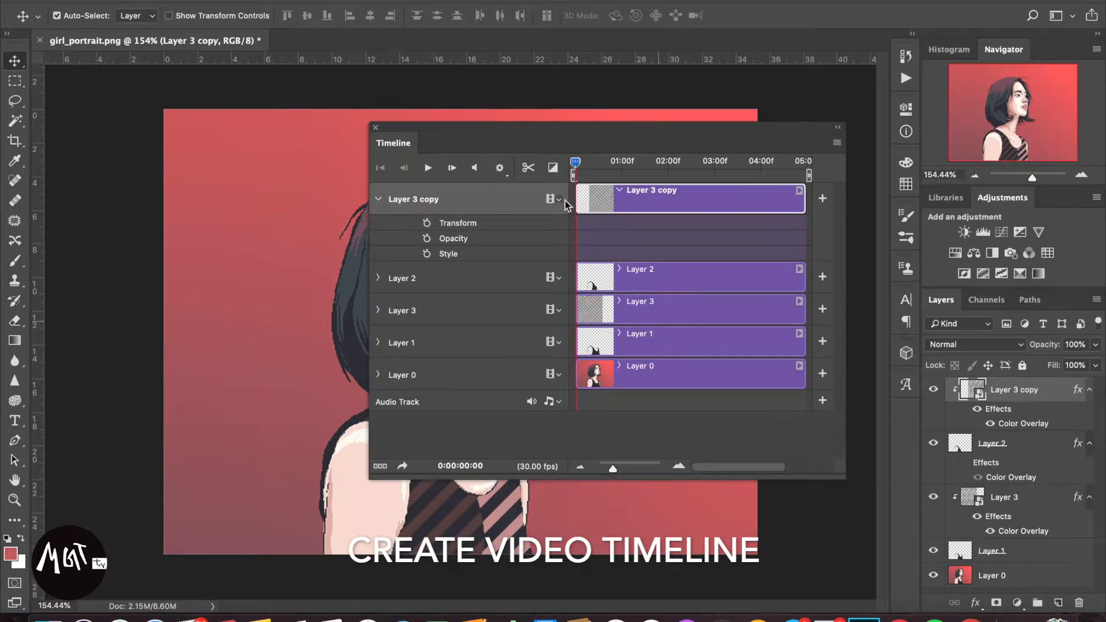
{"action": "mouse_move", "coordinate": [577, 167]}
{"action": "left_mouse_down"}
{"action": "mouse_move", "coordinate": [741, 166]}
{"action": "mouse_move", "coordinate": [576, 166]}
{"action": "left_mouse_up"}
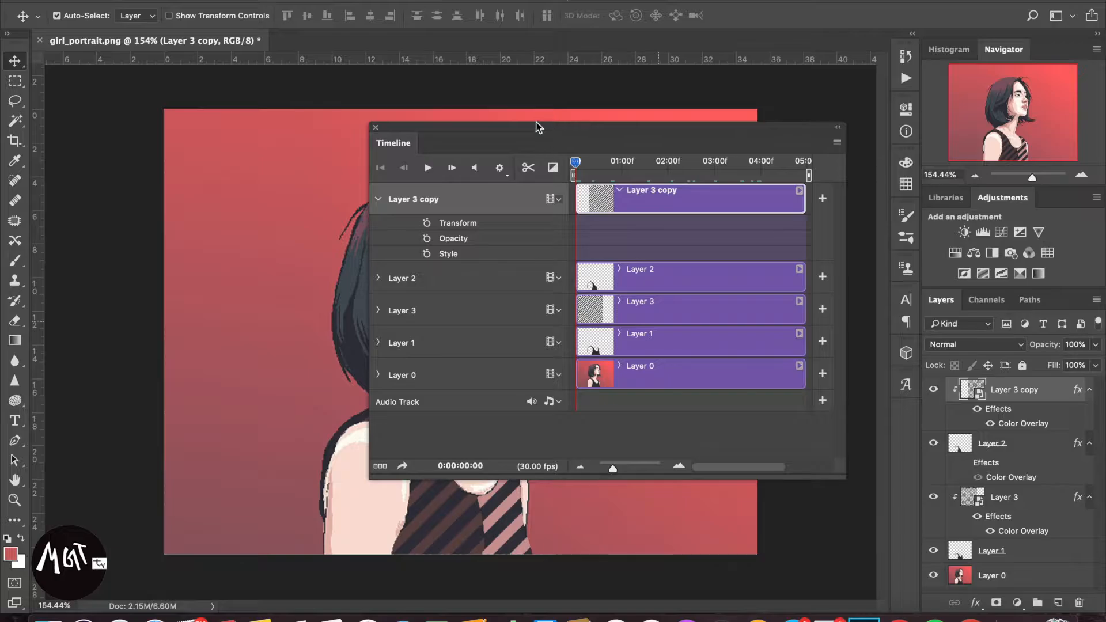
Enable Transform animation for Layer 3 copy, with keyframes at the first frame and at 0:00:04:28
{"action": "left_click_drag", "start_coordinate": [534, 128], "coordinate": [568, 85]}
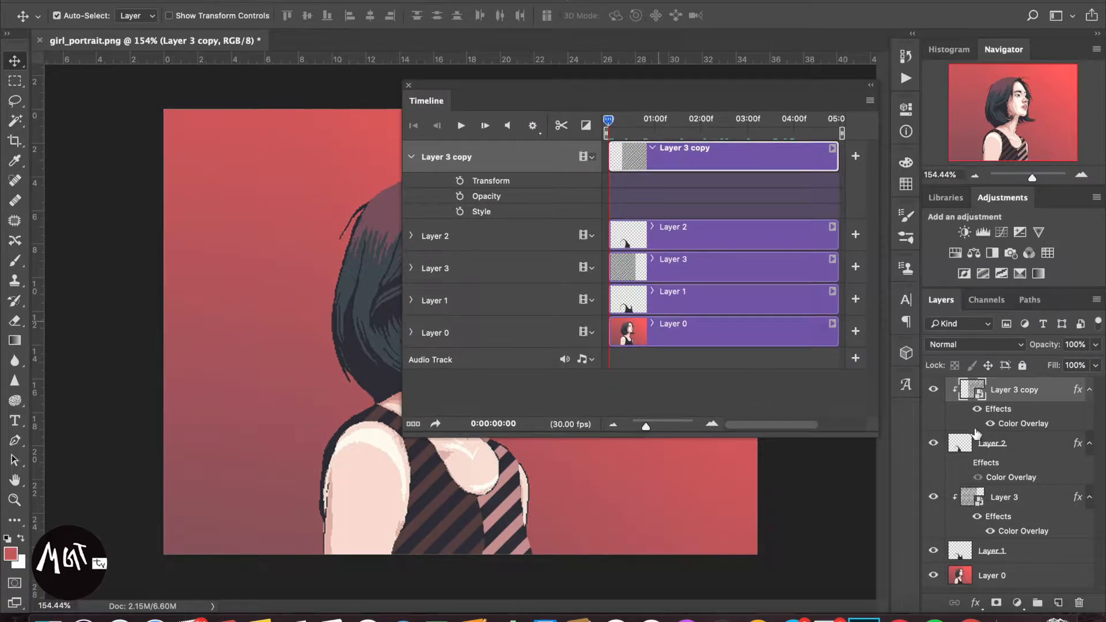
{"action": "left_click_drag", "start_coordinate": [523, 87], "coordinate": [680, 117]}
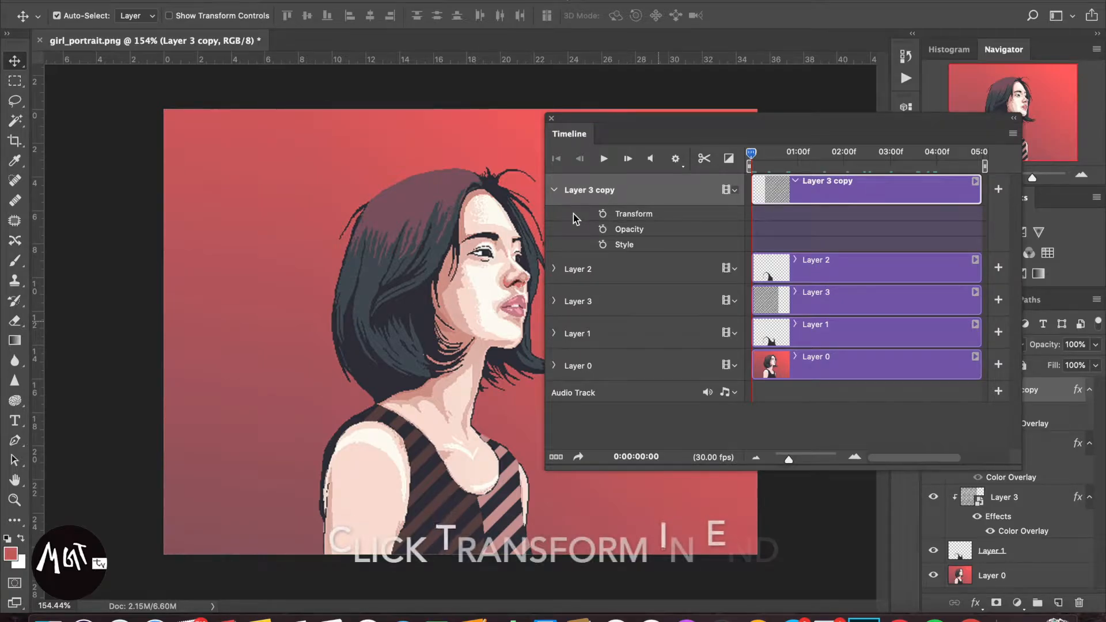
{"action": "left_click", "coordinate": [603, 218]}
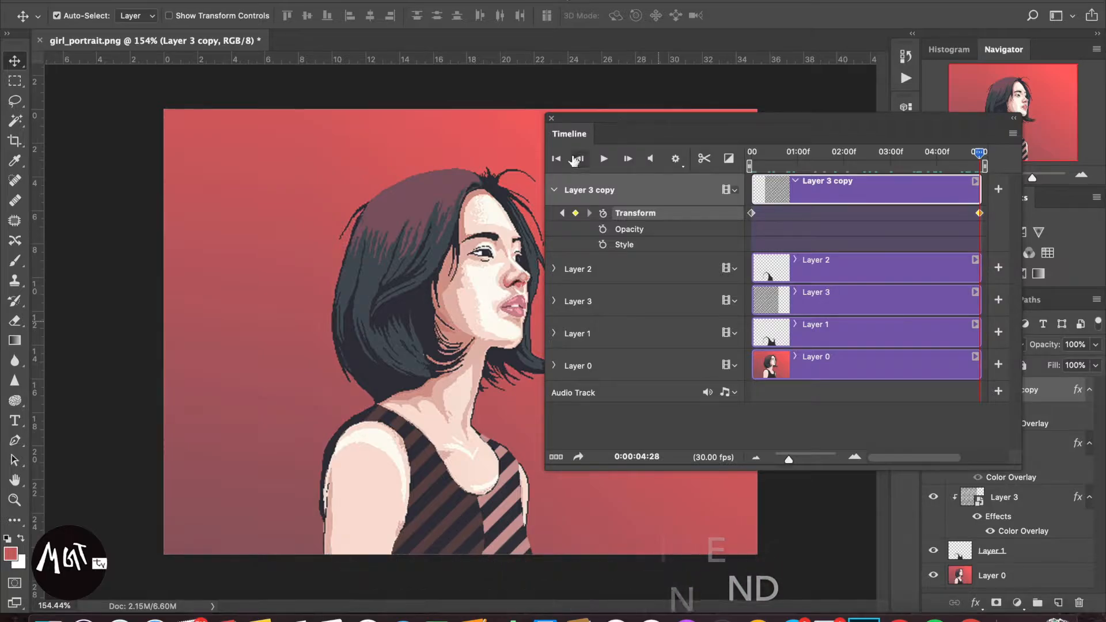
At the end keyframe, use Free Transform to shift Layer 3 copy horizontally leftward to X 218 px, keeping Y at 375 px
{"action": "left_click_drag", "start_coordinate": [623, 121], "coordinate": [725, 143]}
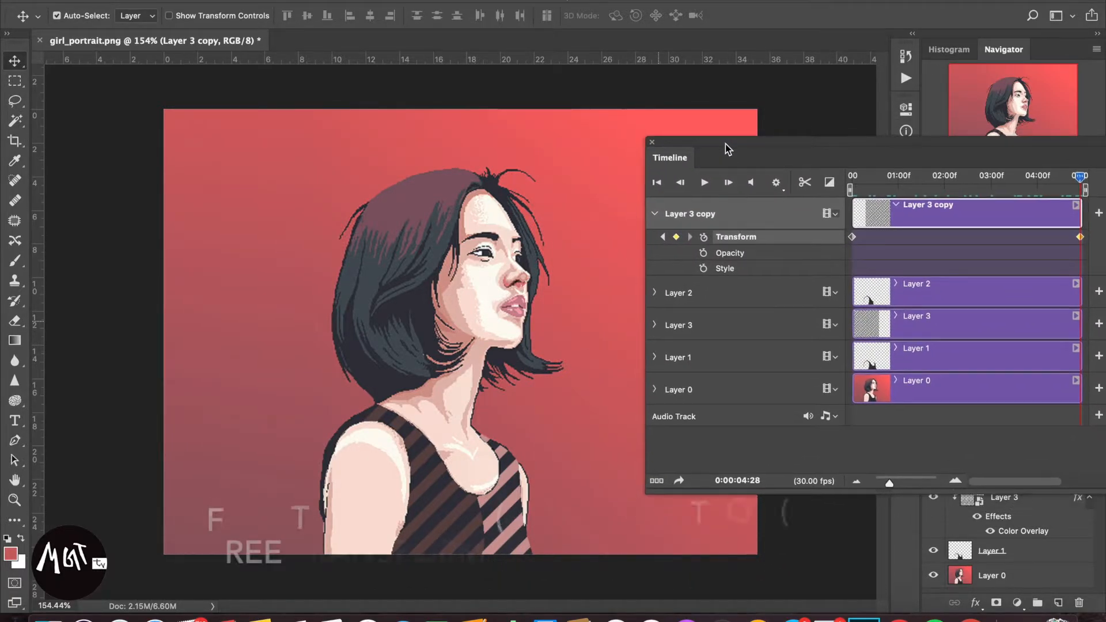
{"action": "key", "text": "super+t"}
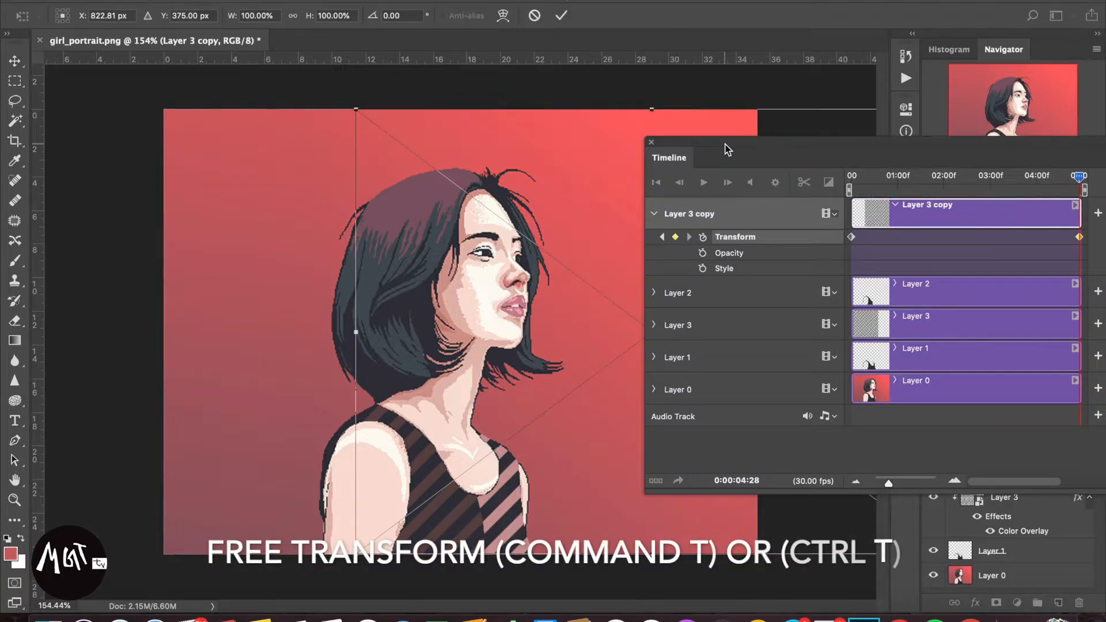
{"action": "left_click_drag", "start_coordinate": [844, 149], "coordinate": [861, 149]}
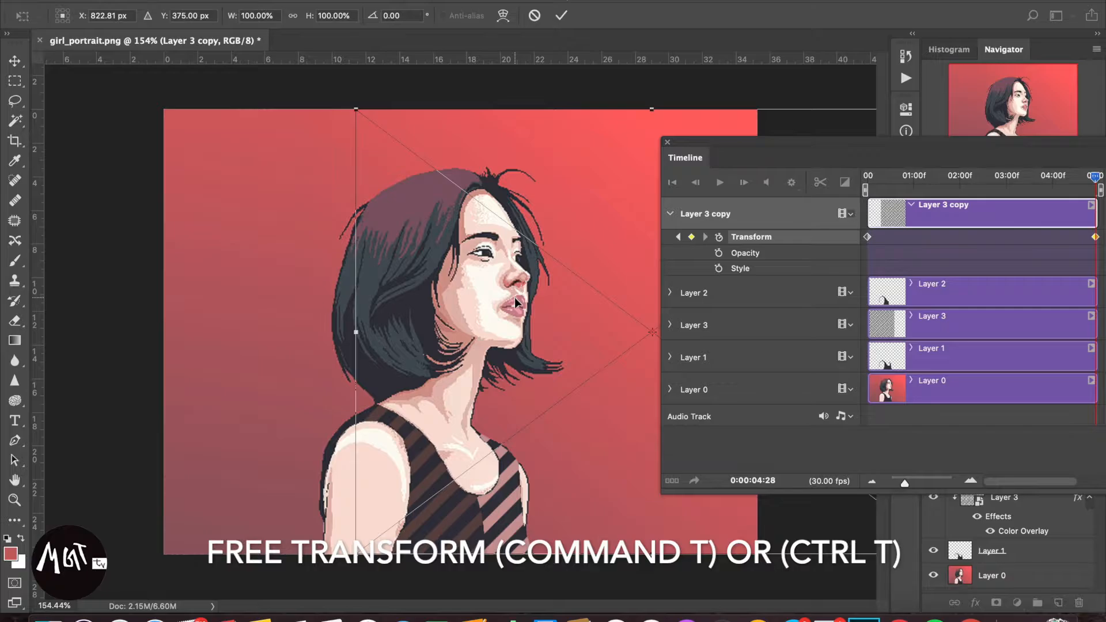
{"action": "left_click_drag", "start_coordinate": [499, 298], "coordinate": [144, 292]}
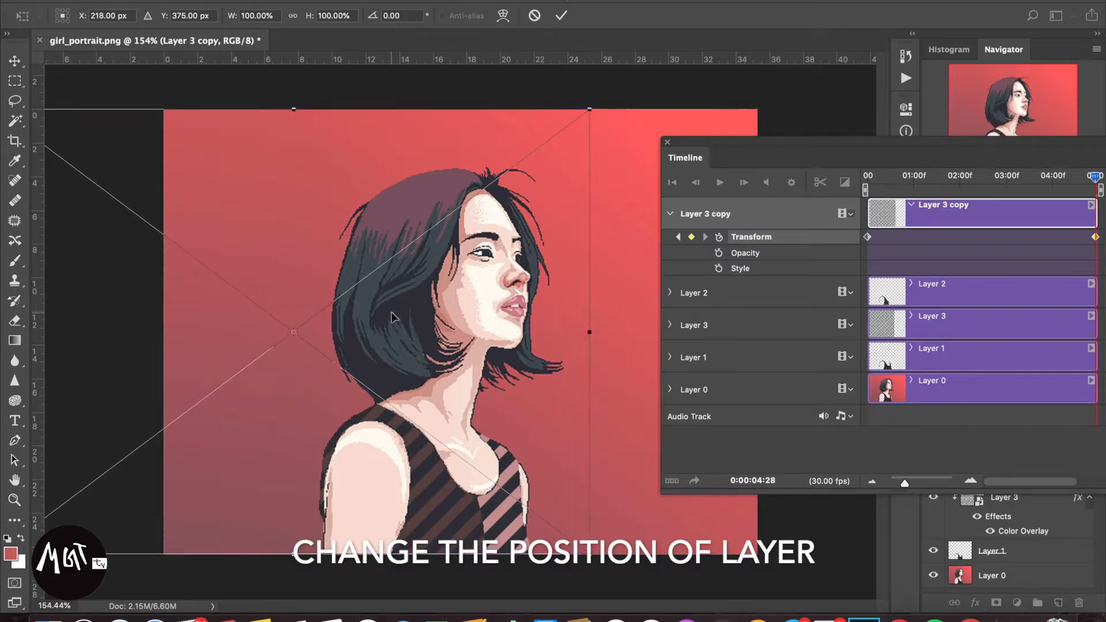
{"action": "key", "text": "Return"}
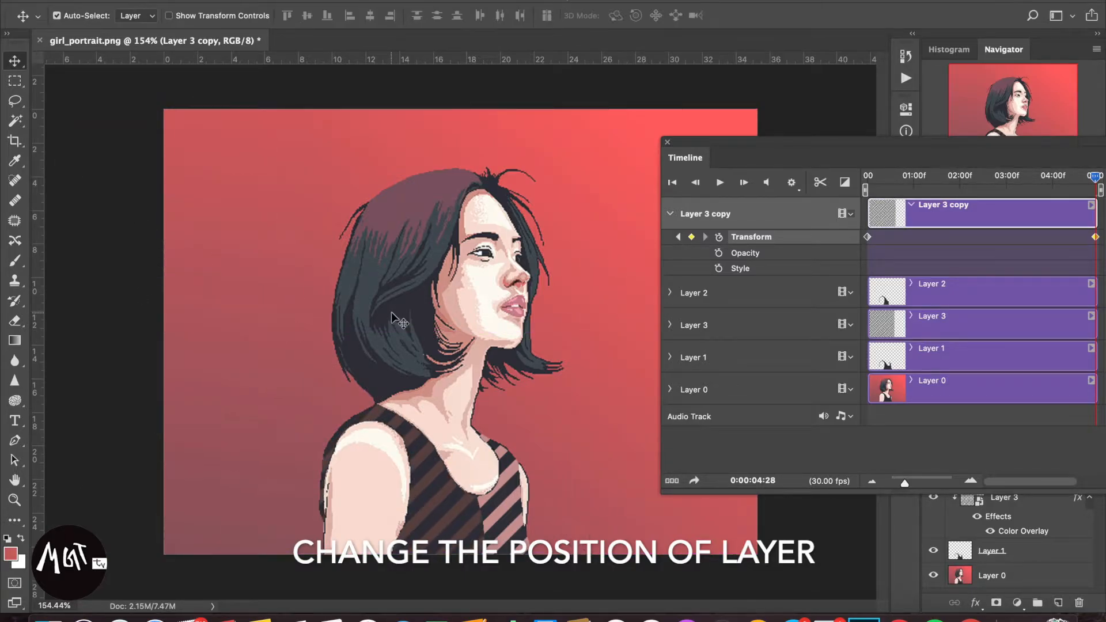
Return the playhead to the start and add Transform keyframes to Layer 3 at the first frame and at 0:00:04:29
{"action": "left_click_drag", "start_coordinate": [820, 140], "coordinate": [641, 125]}
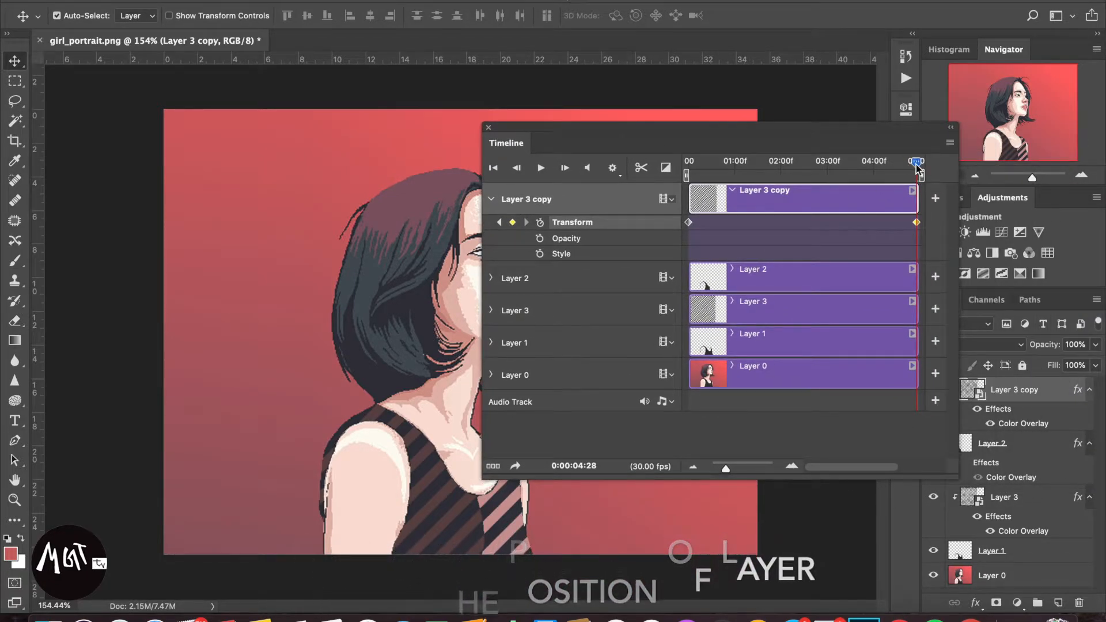
{"action": "left_click_drag", "start_coordinate": [916, 167], "coordinate": [668, 169]}
{"action": "left_click", "coordinate": [492, 199]}
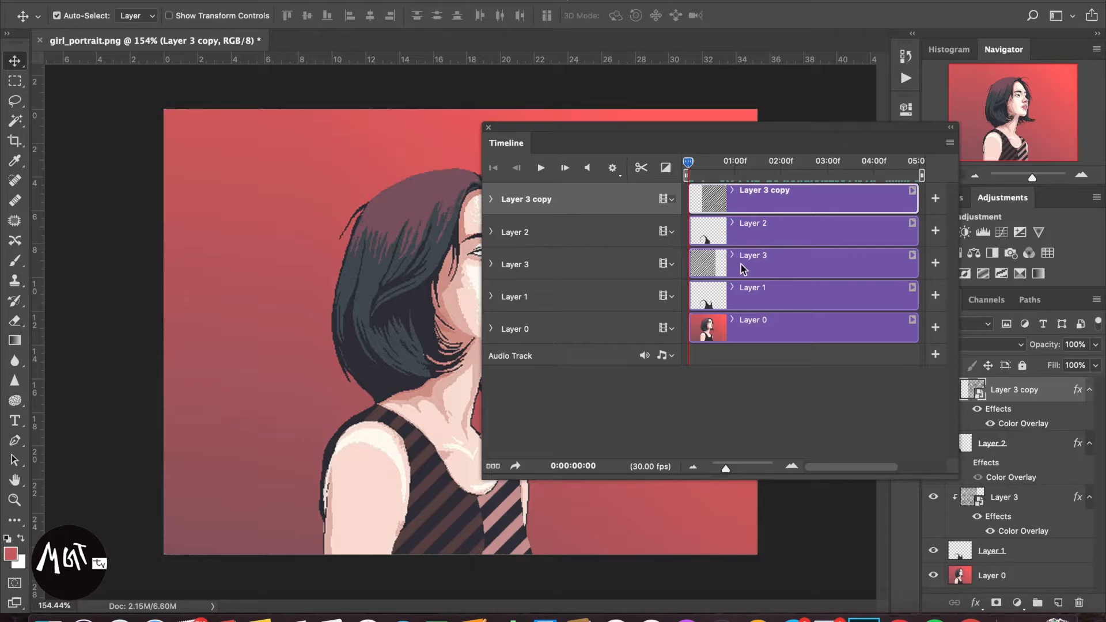
{"action": "left_click", "coordinate": [491, 264]}
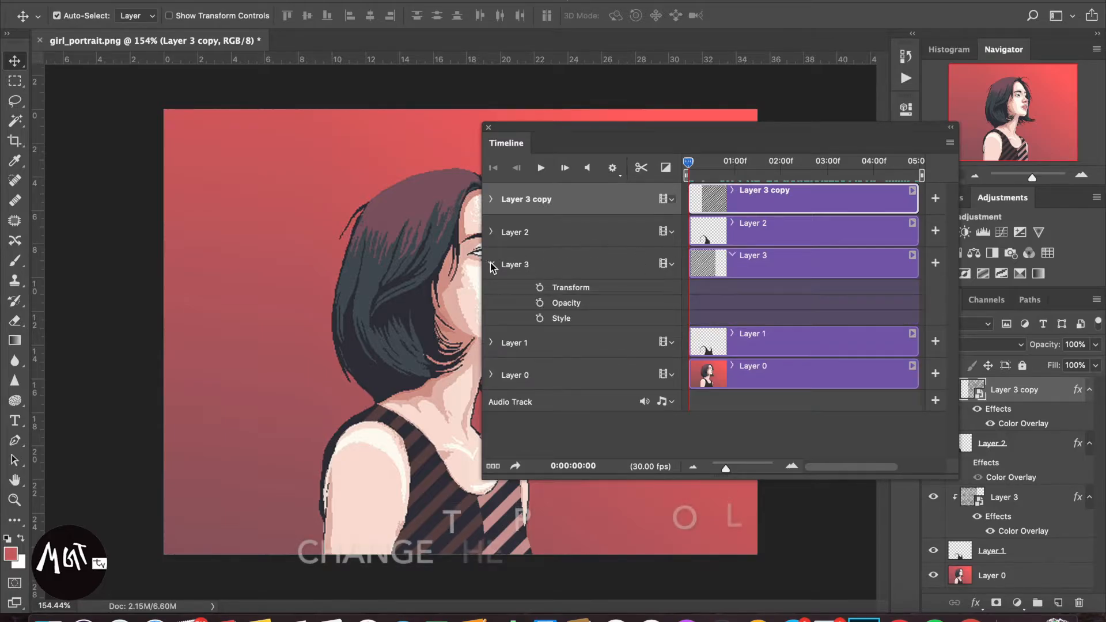
{"action": "left_click", "coordinate": [539, 287]}
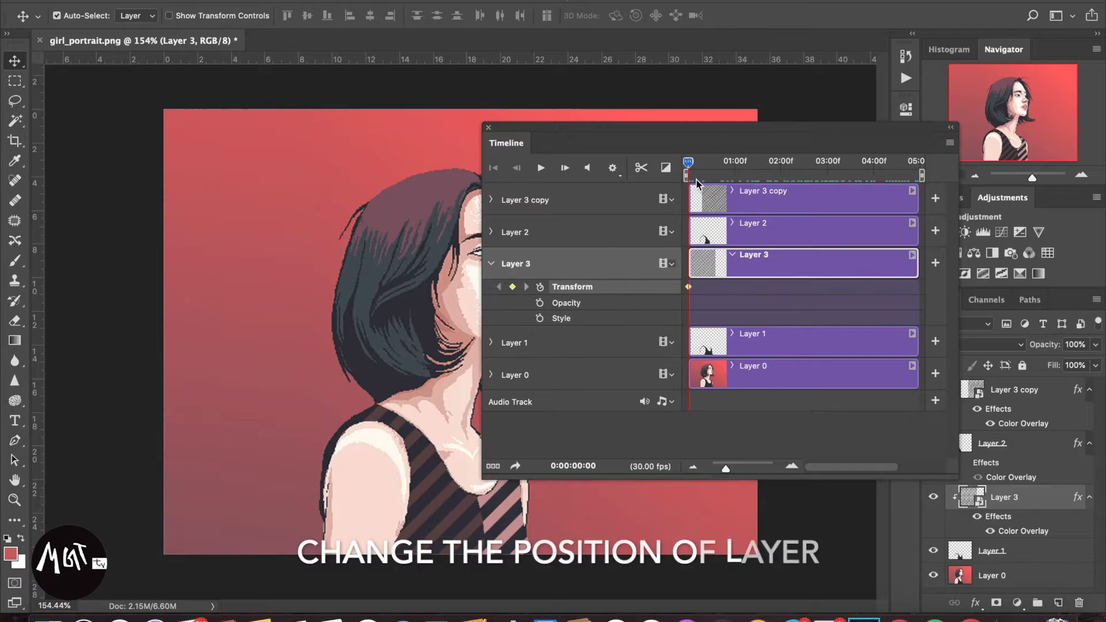
{"action": "left_click_drag", "start_coordinate": [689, 167], "coordinate": [921, 185]}
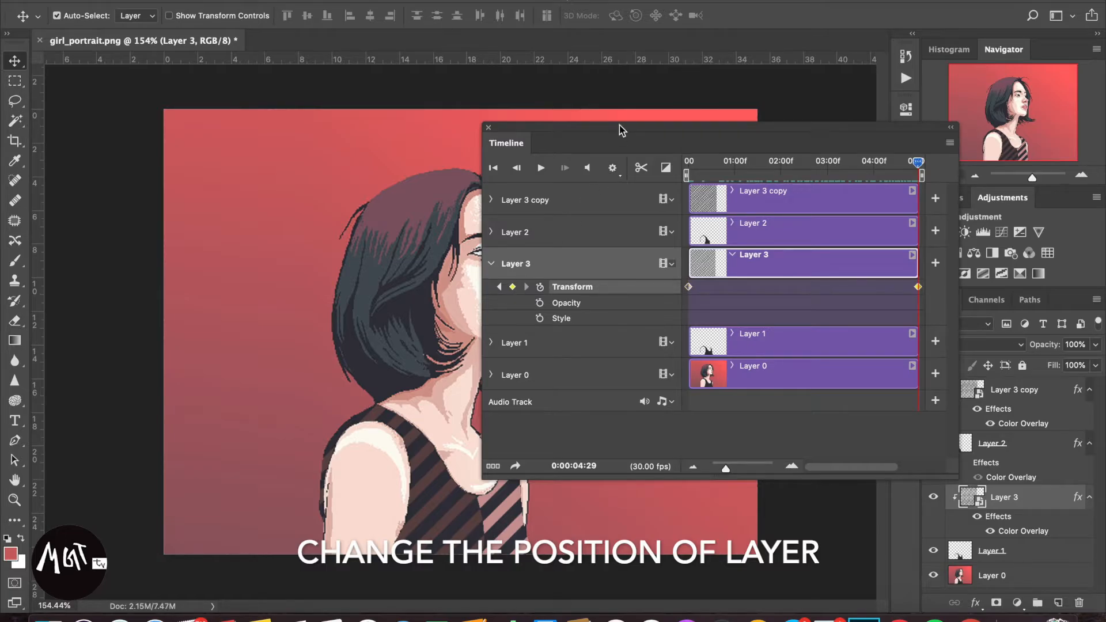
At the end keyframe, use Free Transform to shift Layer 3 horizontally rightward to X 750 px, keeping Y at 375 px
{"action": "left_click_drag", "start_coordinate": [621, 130], "coordinate": [901, 147]}
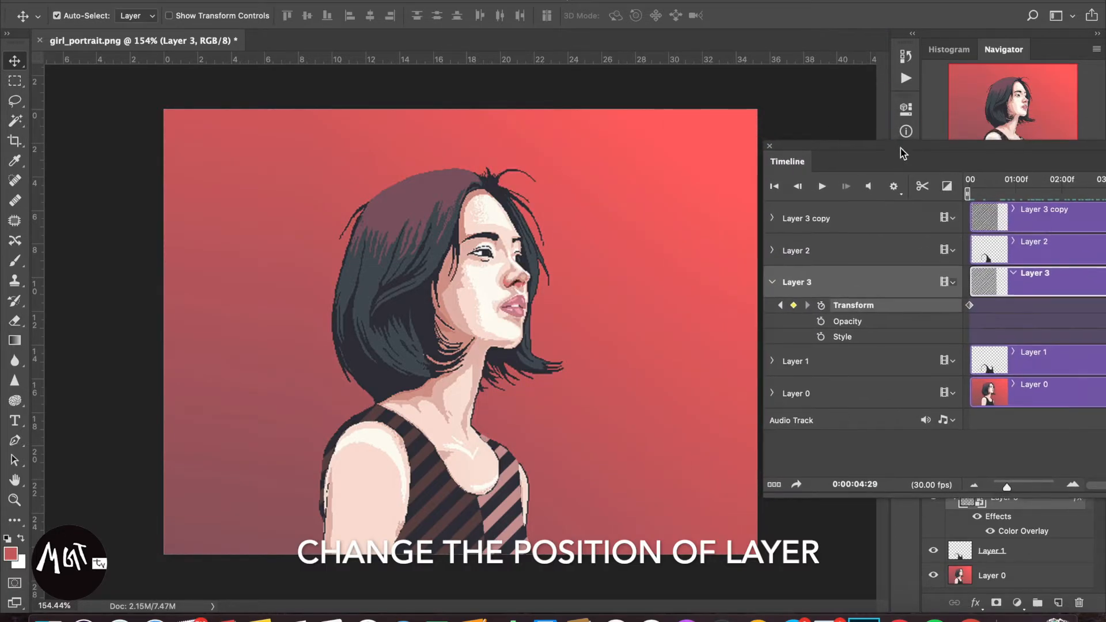
{"action": "key", "text": "super+t"}
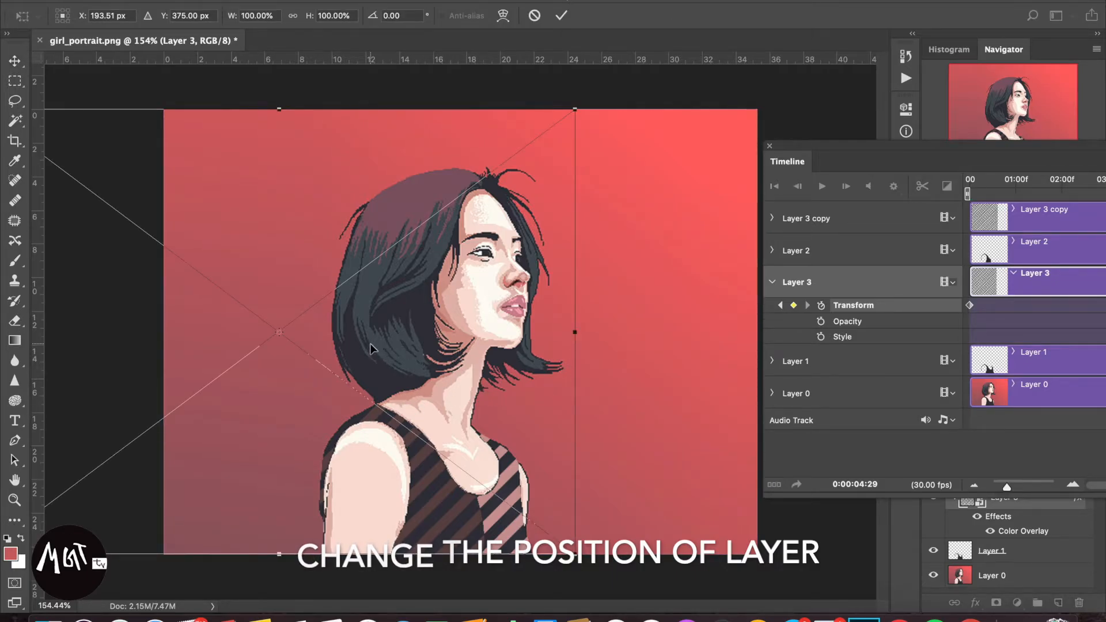
{"action": "left_click_drag", "start_coordinate": [183, 341], "coordinate": [515, 349]}
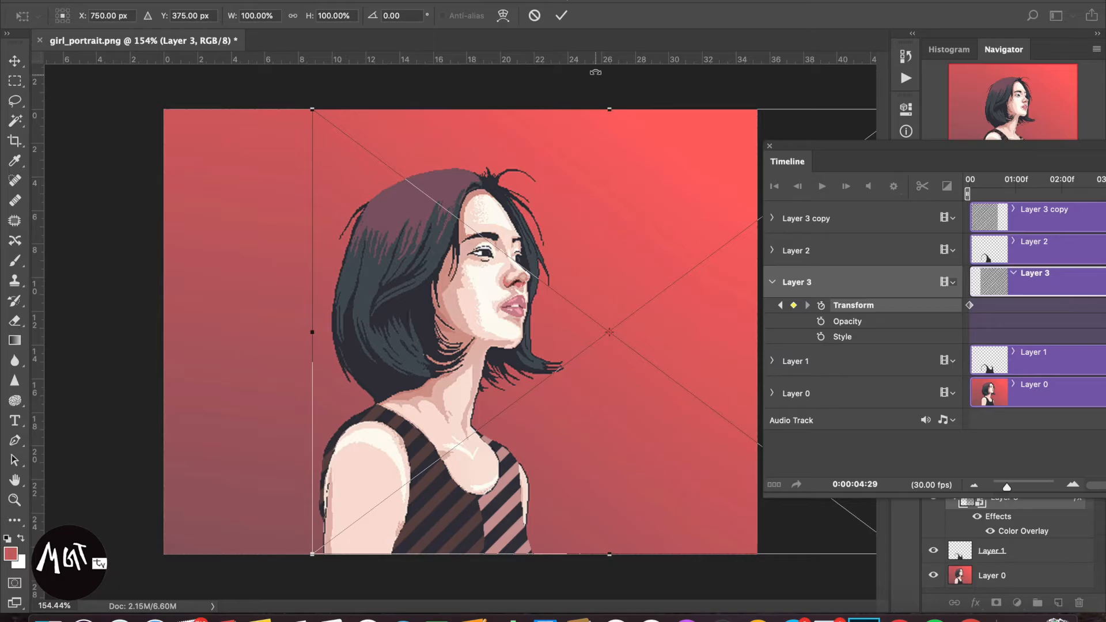
{"action": "left_click", "coordinate": [561, 16]}
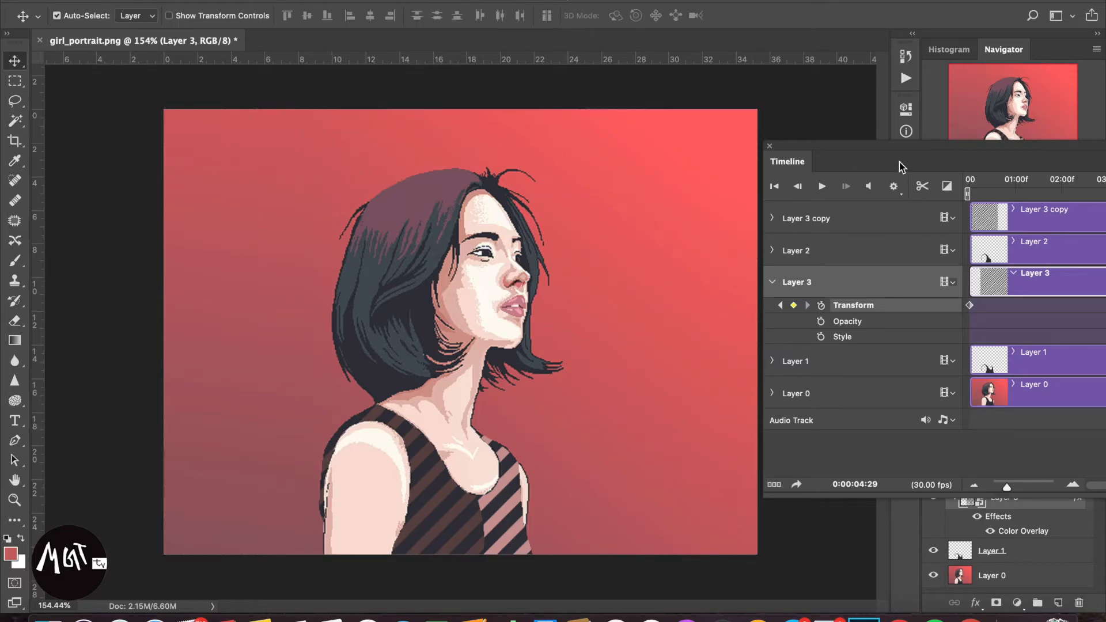
Return the playhead to 0:00:00:00 and move the Timeline clear of the portrait
{"action": "left_click_drag", "start_coordinate": [899, 153], "coordinate": [560, 116]}
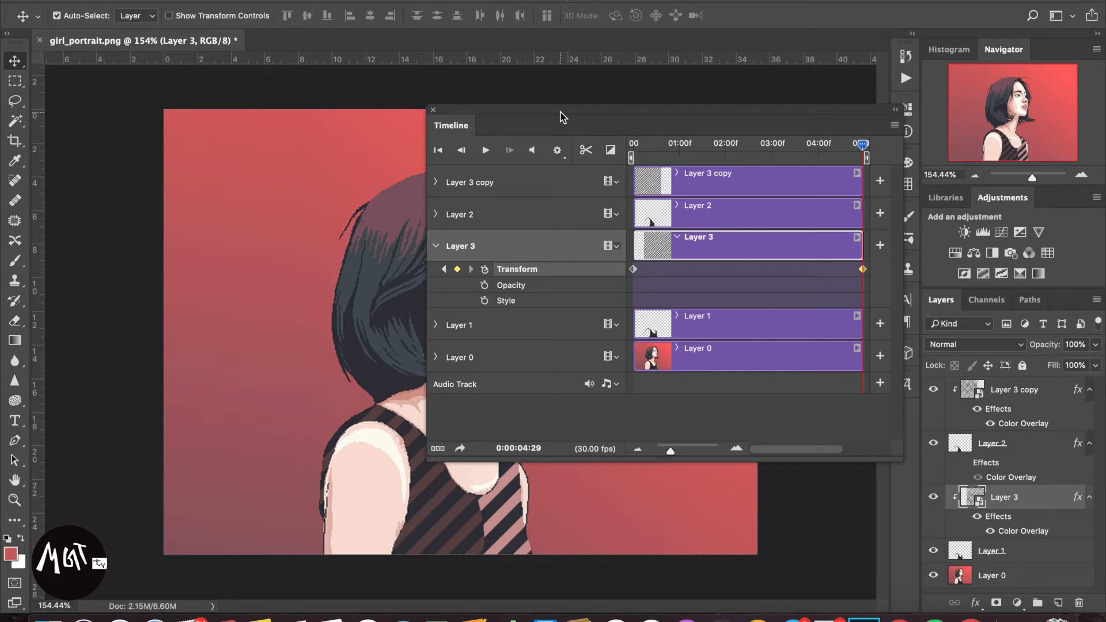
{"action": "left_click_drag", "start_coordinate": [863, 145], "coordinate": [627, 164]}
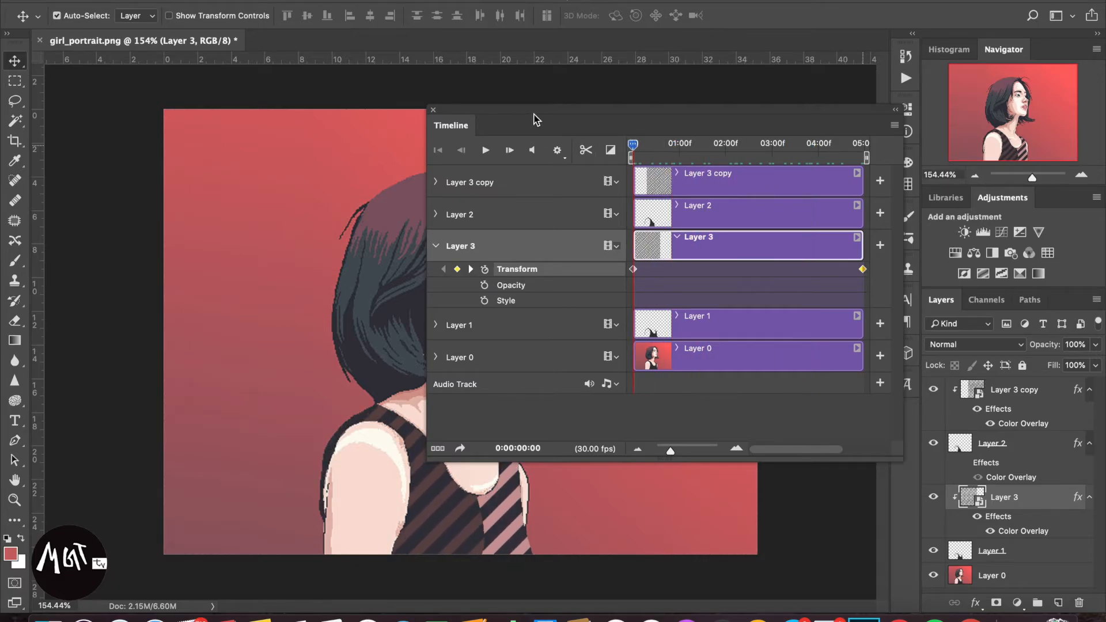
{"action": "left_click_drag", "start_coordinate": [540, 110], "coordinate": [632, 146]}
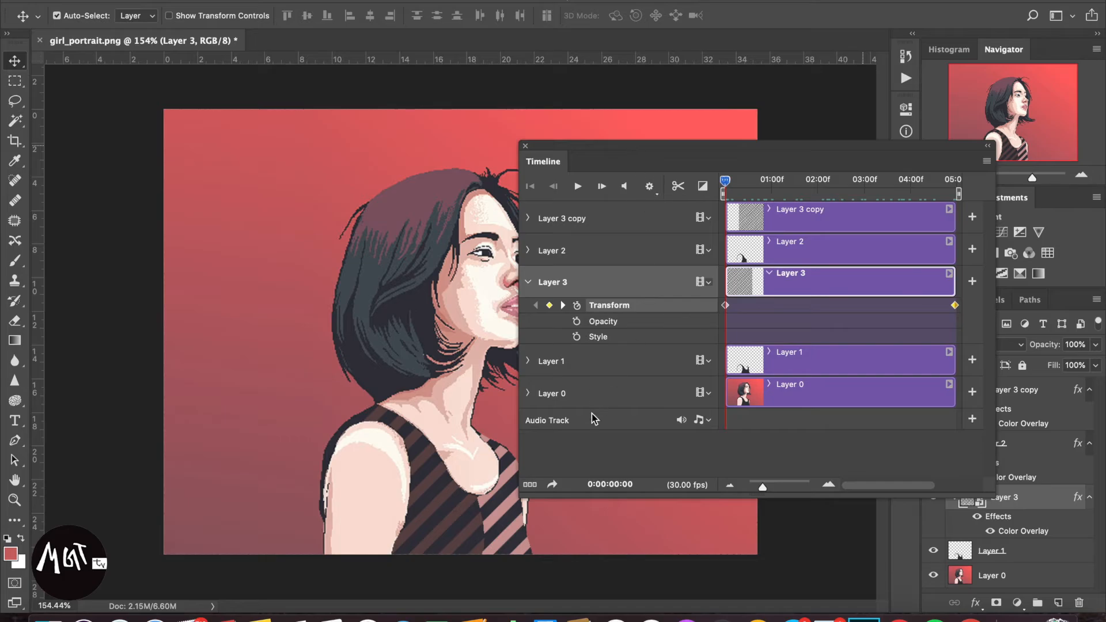
{"action": "left_click", "coordinate": [650, 187]}
{"action": "left_click_drag", "start_coordinate": [612, 151], "coordinate": [859, 217]}
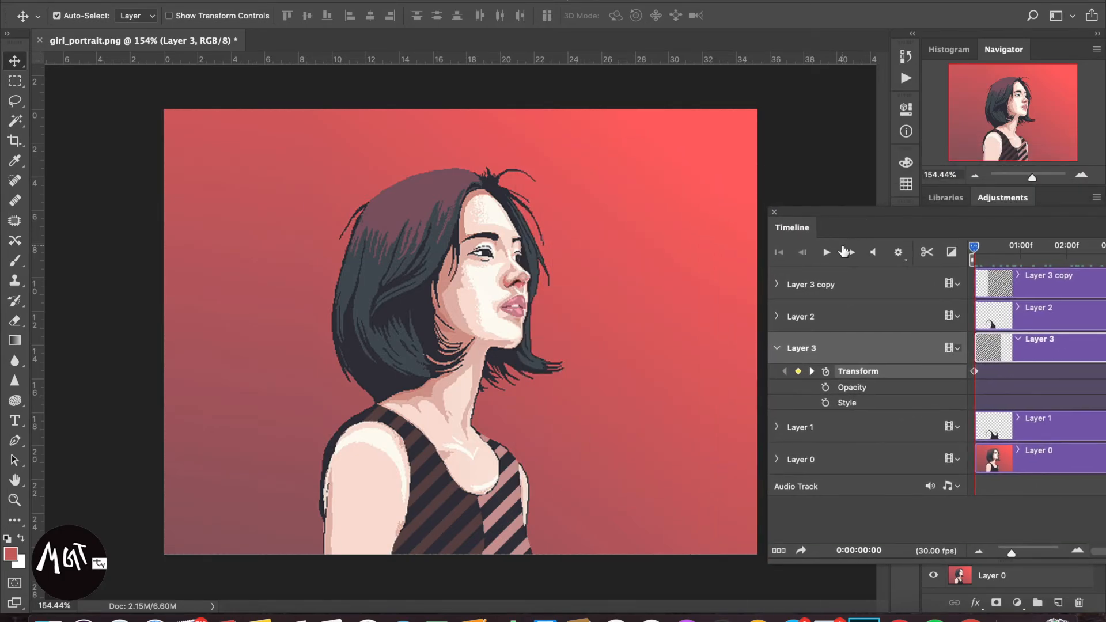